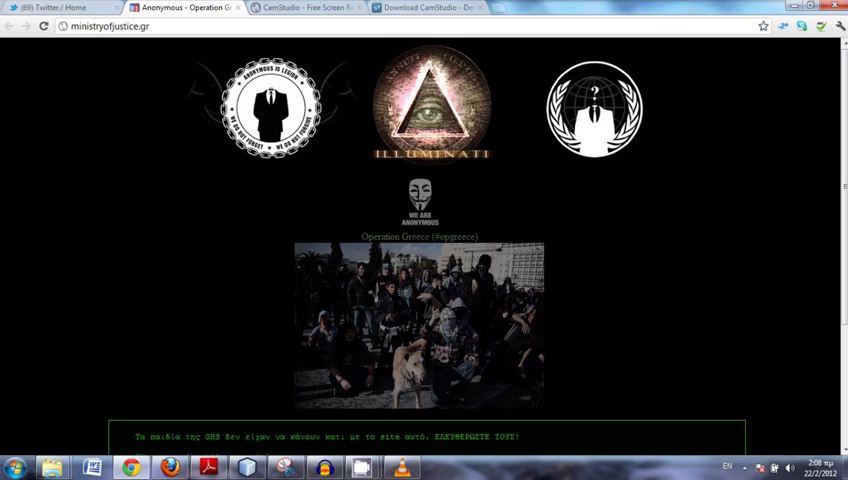
scroll(420, 300, down, 1)
scroll(420, 300, down, 1)
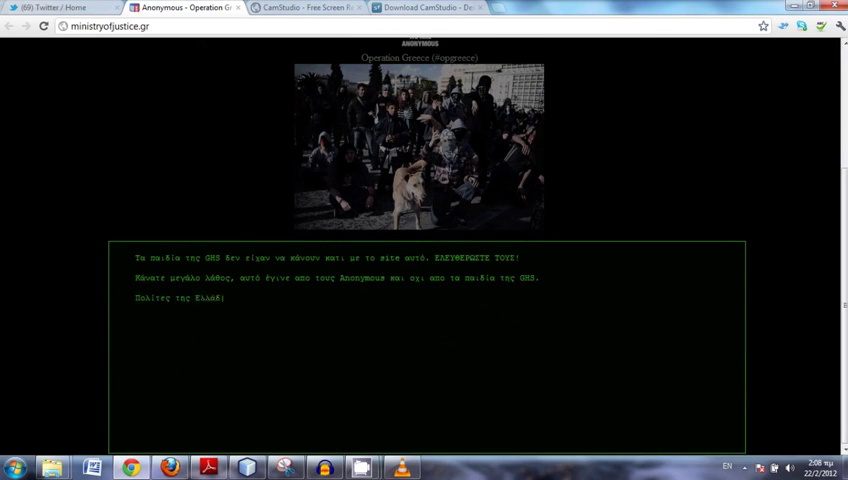